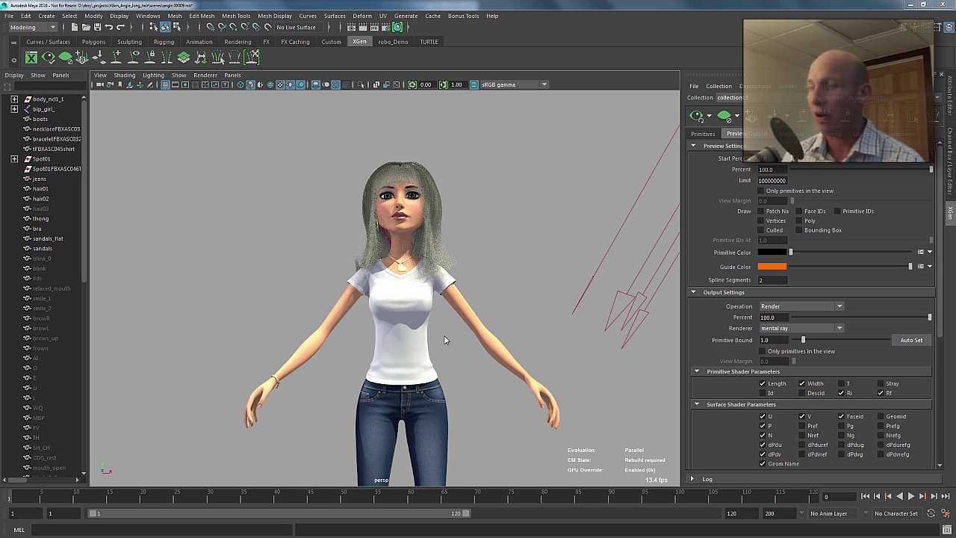
right_click_drag(428, 337, 467, 339, "alt")
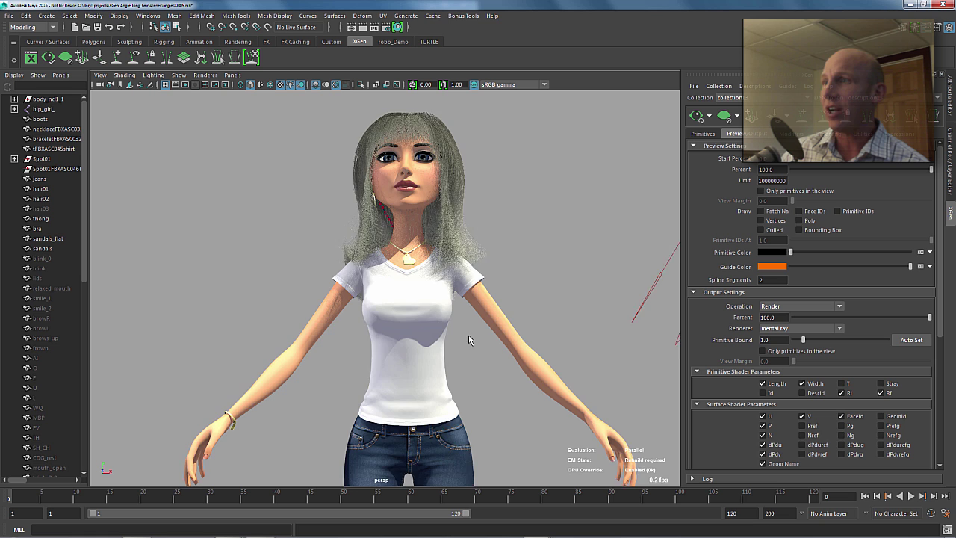
left_click_drag(467, 339, 451, 336, "alt")
middle_click_drag(435, 397, 422, 426, "alt")
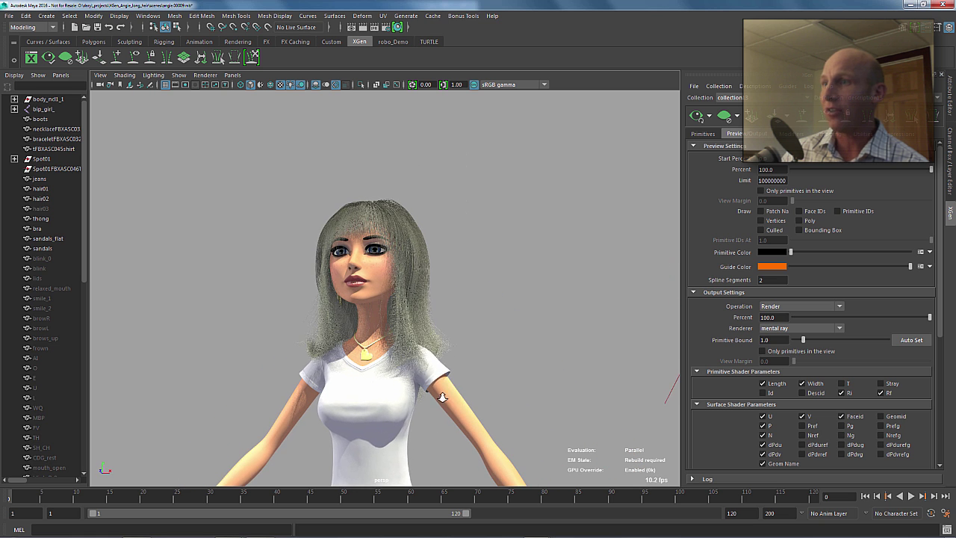
right_click_drag(441, 396, 491, 396, "alt")
left_click_drag(398, 211, 467, 281, "alt")
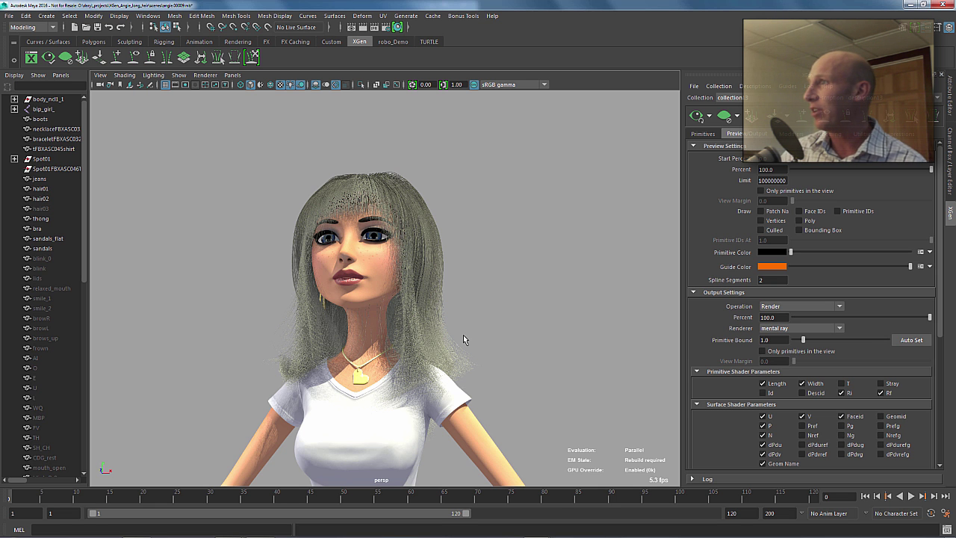
- Set the XGen hair primitives' density to 2
left_click(702, 133)
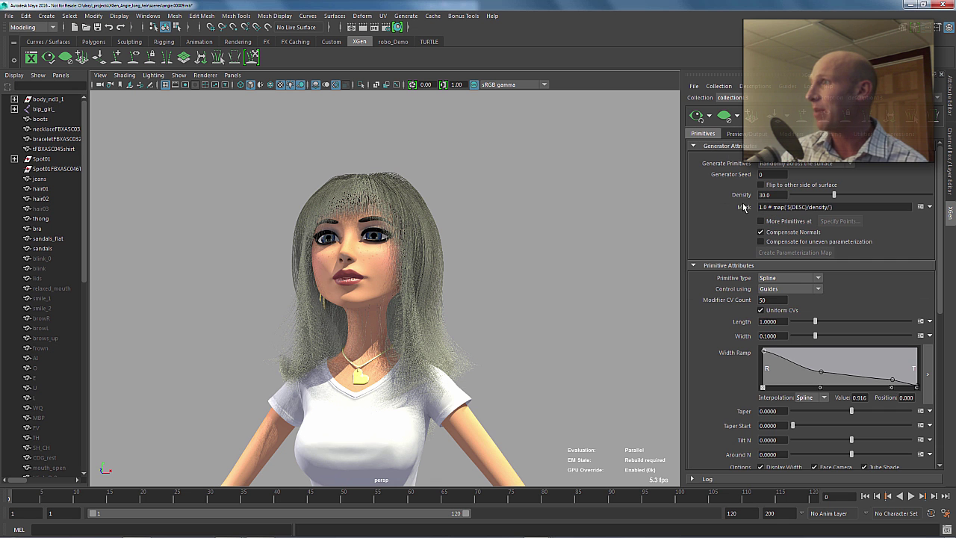
left_click_drag(775, 195, 740, 195)
type("3")
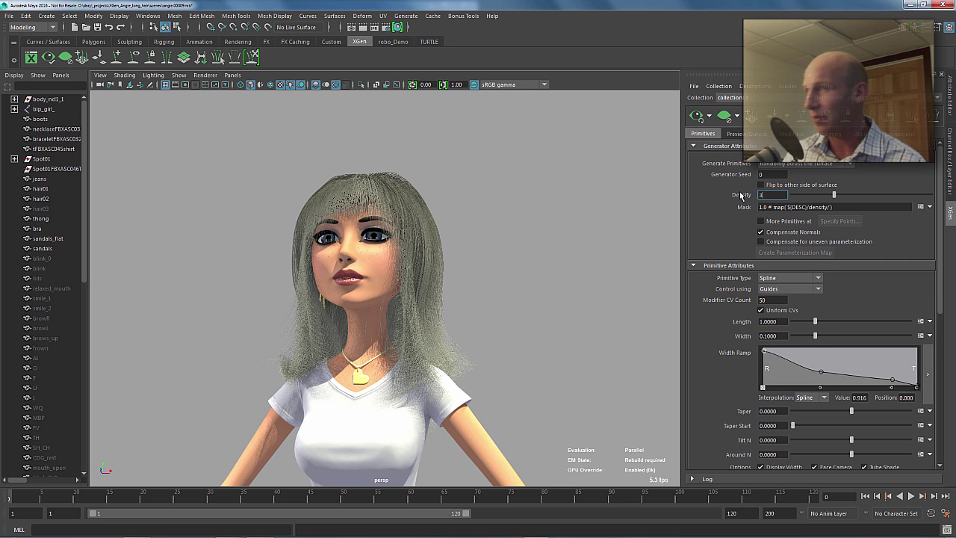
key("Return")
mouse_move(411, 291)
left_mouse_down("alt")
mouse_move(358, 291)
mouse_move(419, 293)
left_mouse_up("alt")
left_click_drag(772, 194, 742, 194)
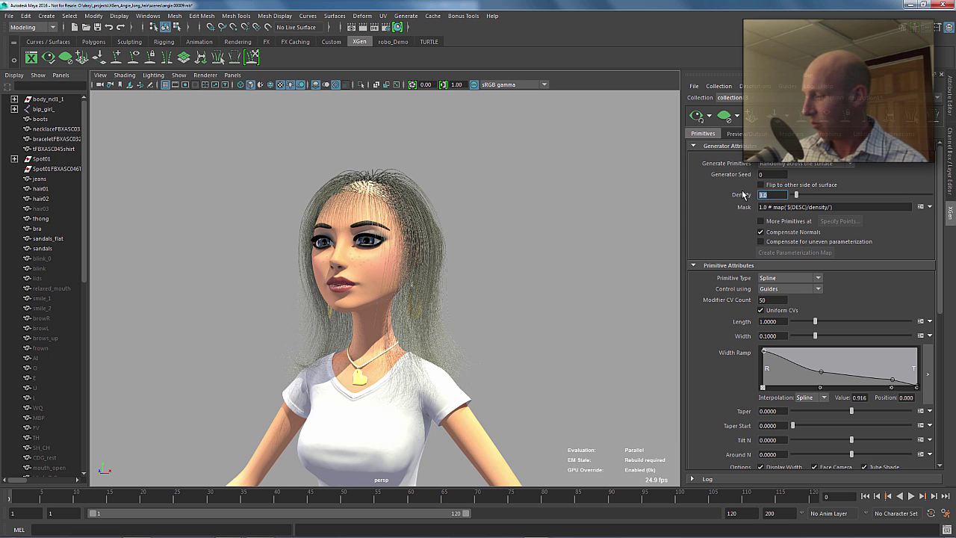
type("2")
key("Return")
left_click_drag(343, 279, 381, 270, "alt")
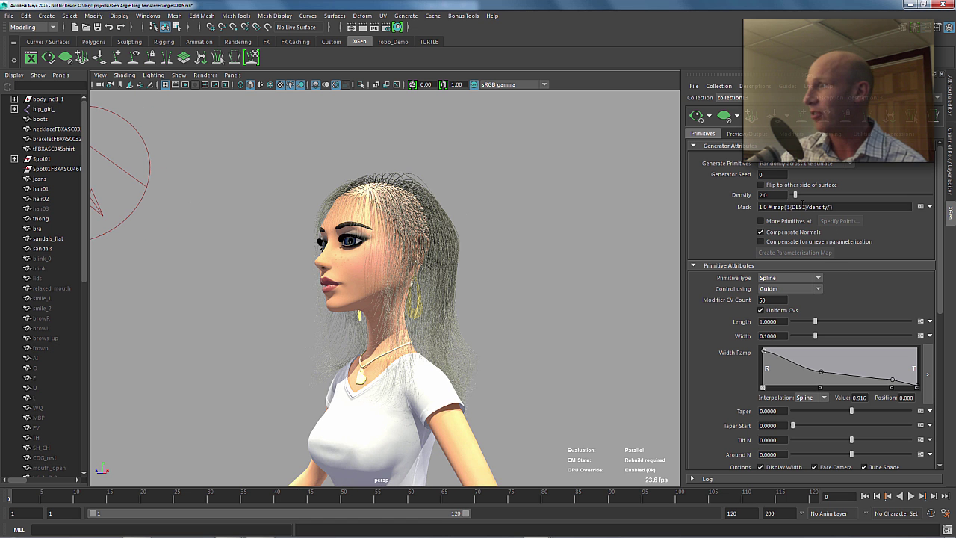
- Increase the width of the hair primitives to about 0.415
left_click_drag(814, 336, 889, 341)
mouse_move(552, 329)
left_mouse_down("alt")
mouse_move(640, 329)
mouse_move(550, 327)
mouse_move(565, 327)
left_mouse_up("alt")
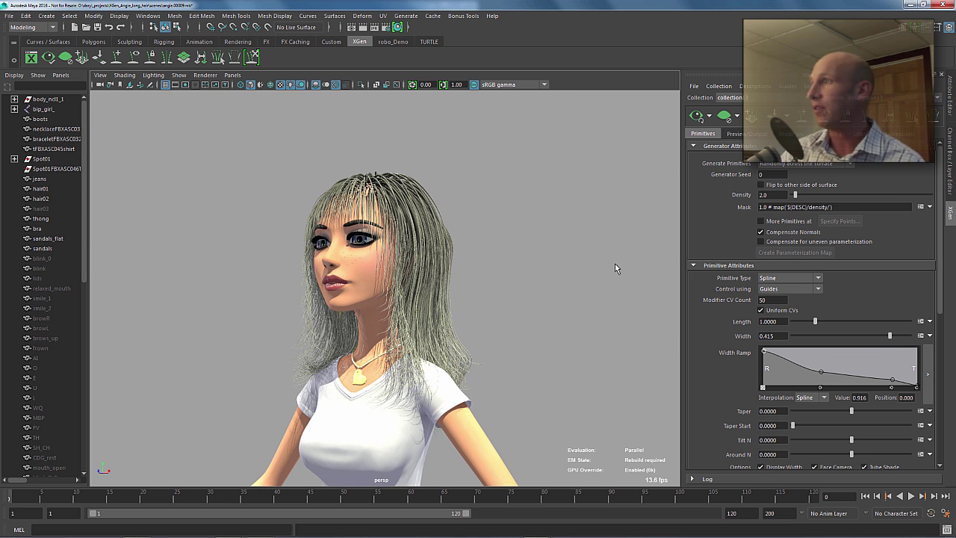
mouse_move(442, 210)
left_mouse_down("alt")
mouse_move(465, 209)
mouse_move(452, 224)
left_mouse_up("alt")
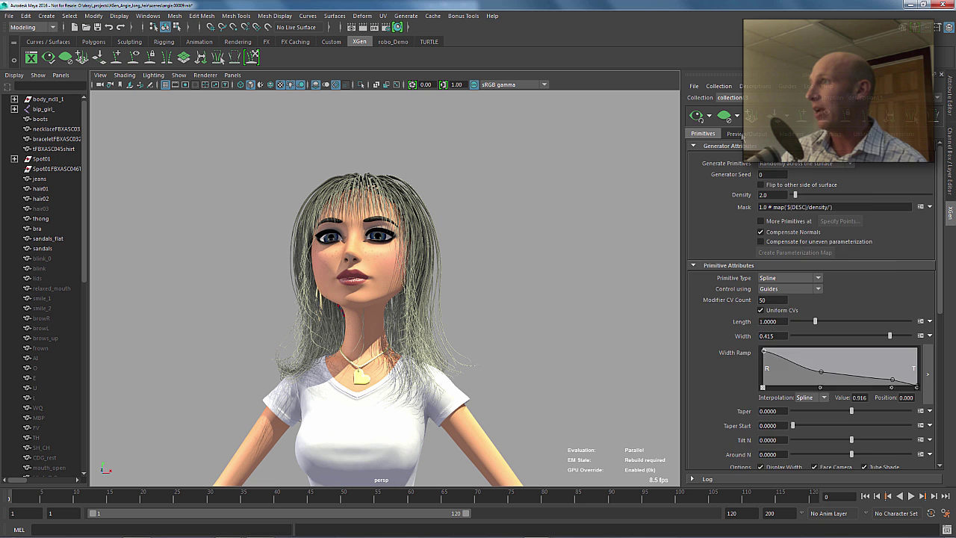
- Set the XGen output operation to Create MEL File and export the hair to the Desktop folder
left_click(742, 136)
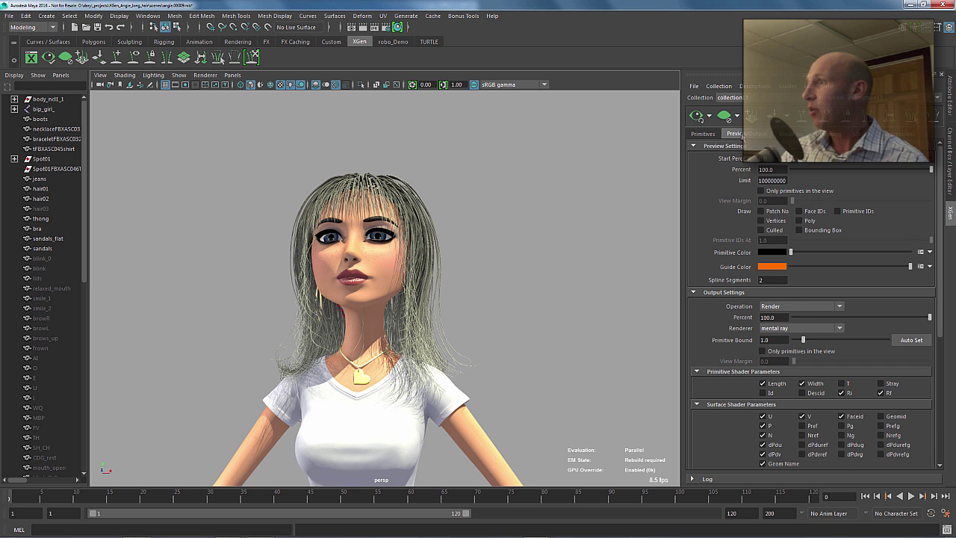
left_click(797, 307)
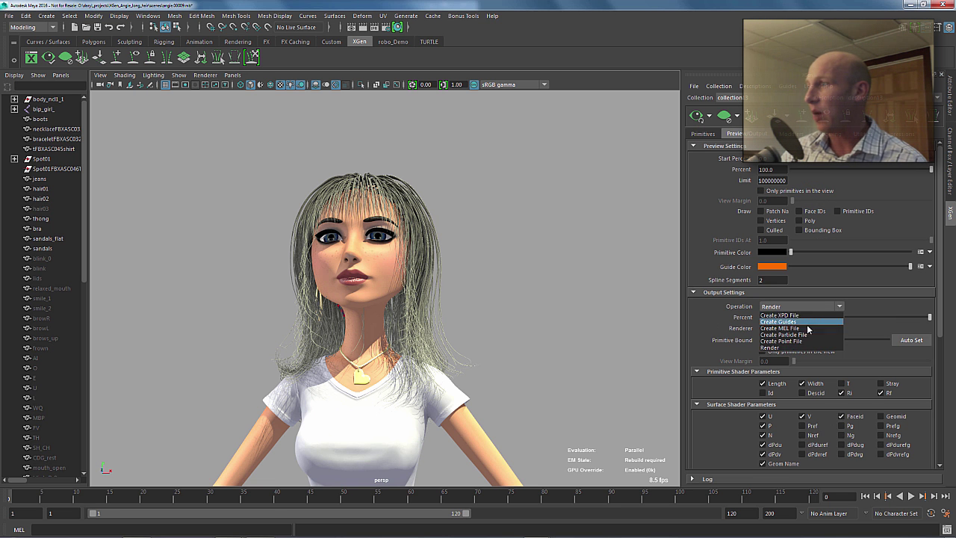
left_click(800, 329)
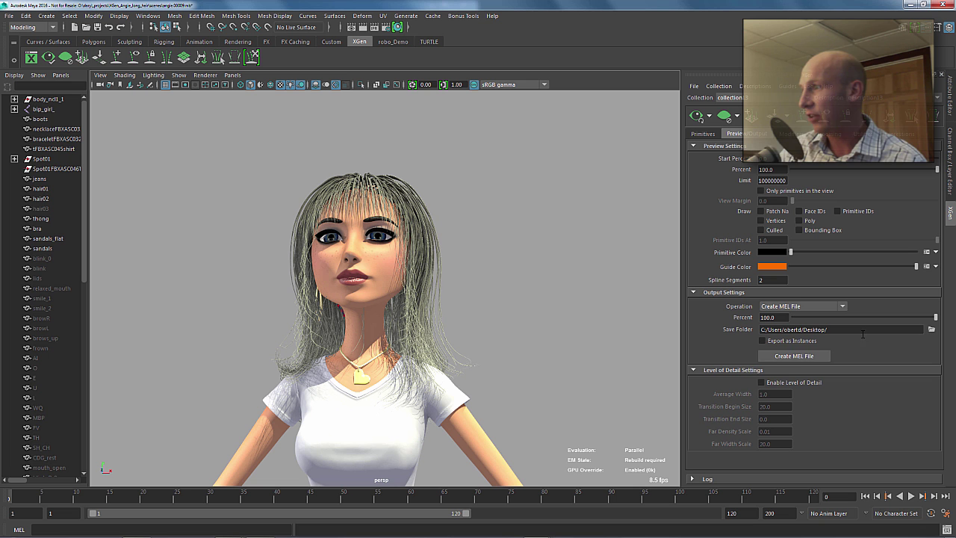
left_click(798, 357)
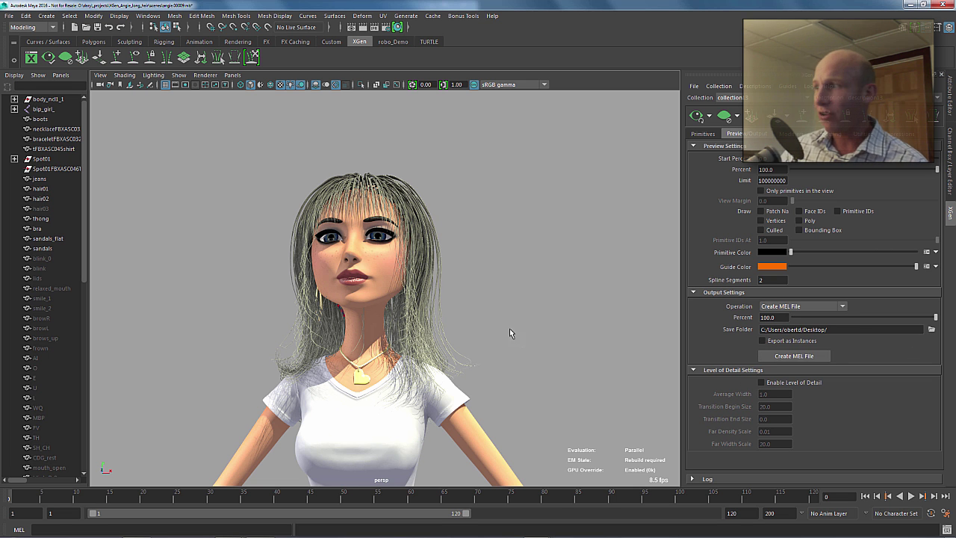
- Switch to the second Maya session with the hairless character and import description13.mel from the desktop
key("alt+Tab")
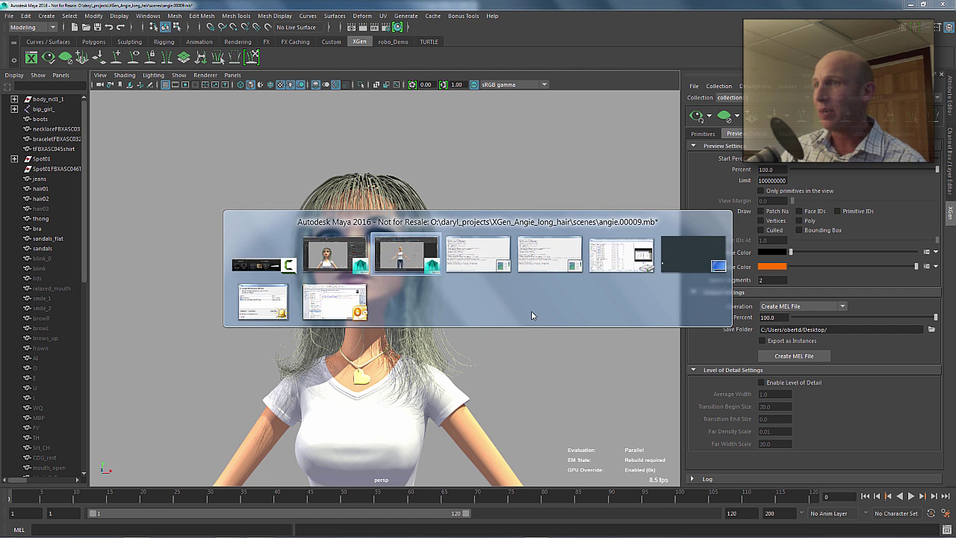
mouse_move(466, 274)
left_mouse_down("alt")
mouse_move(430, 273)
mouse_move(451, 280)
left_mouse_up("alt")
mouse_move(61, 533)
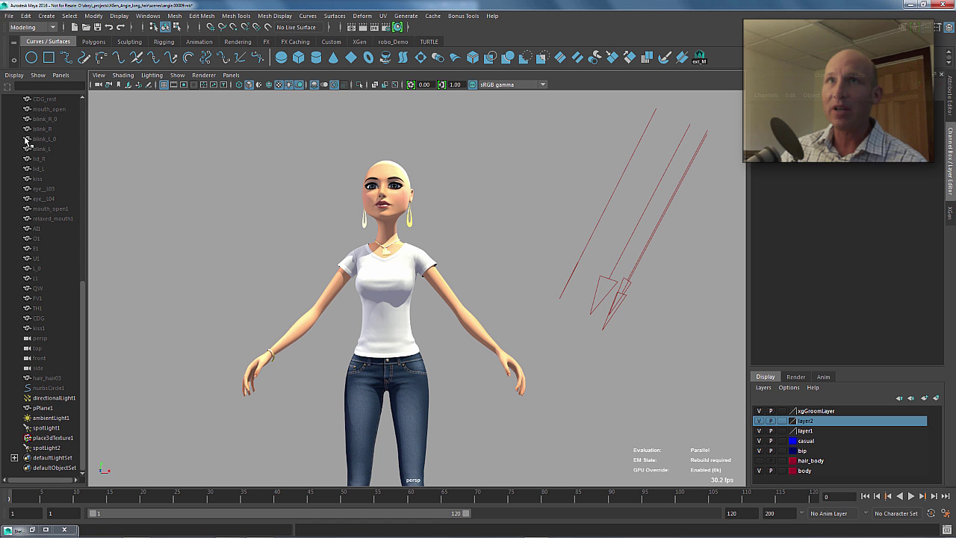
left_click(10, 16)
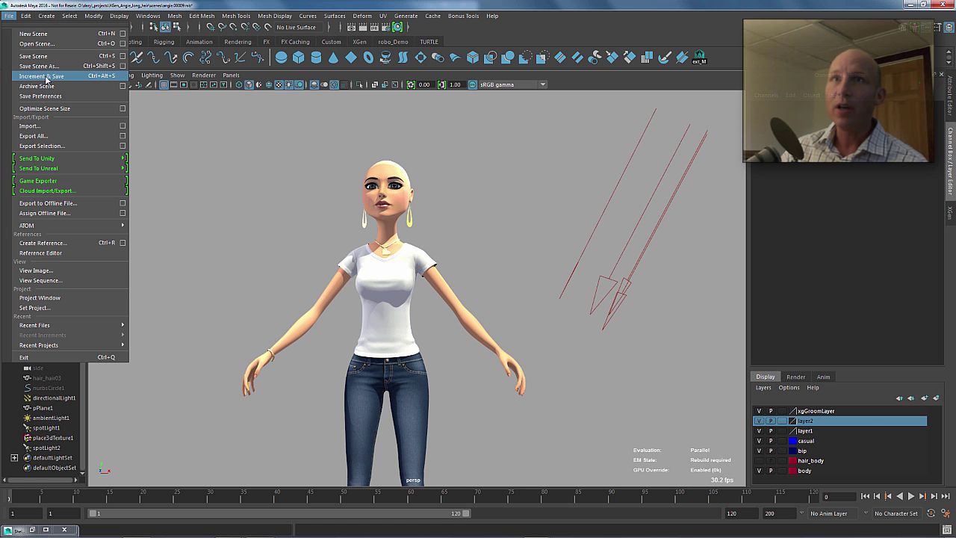
left_click(42, 127)
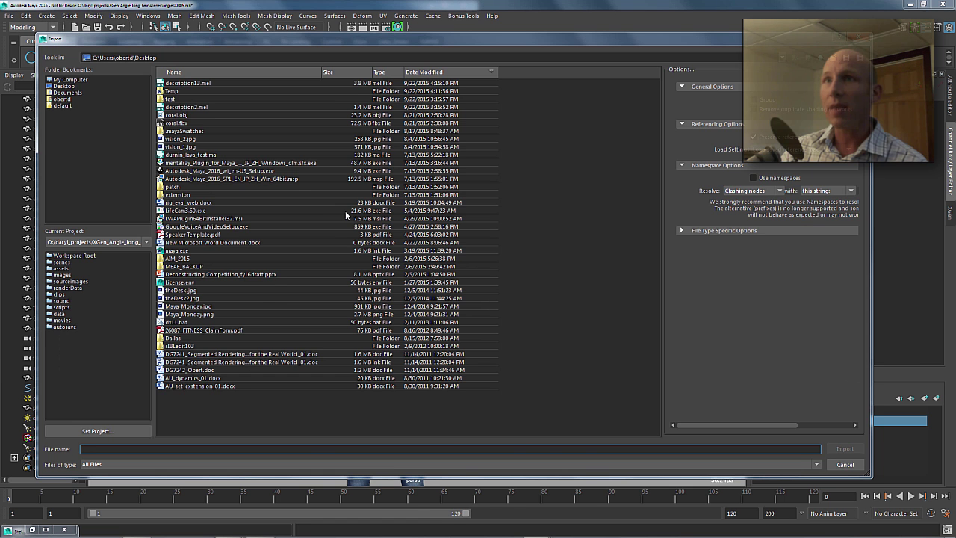
left_click(189, 84)
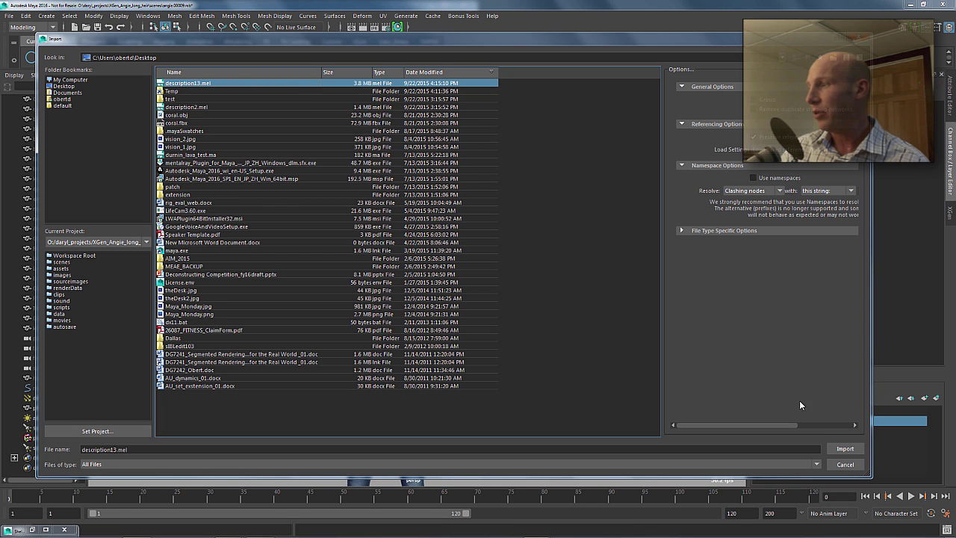
left_click(846, 448)
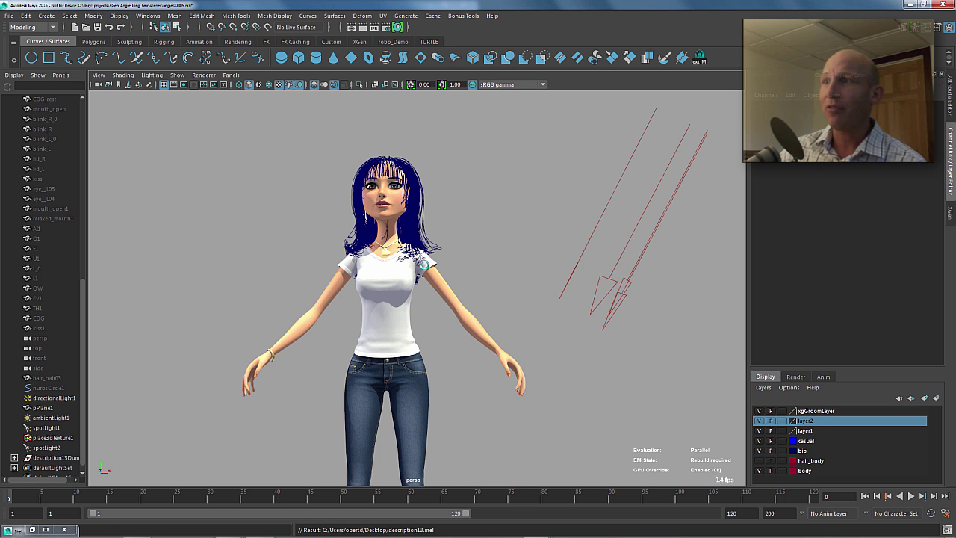
- Expand the imported description13 group in the Outliner and examine its individual hair curves, in the list and around the head
left_click_drag(453, 246, 363, 248, "alt")
right_click_drag(448, 250, 545, 251, "alt")
middle_click_drag(419, 252, 515, 319, "alt")
right_click_drag(514, 319, 529, 319, "alt")
left_click(14, 457)
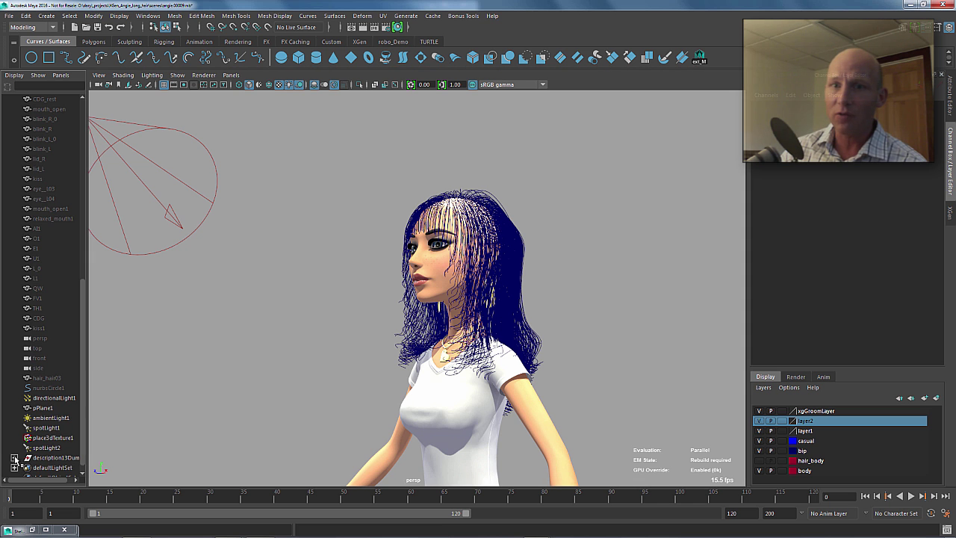
left_click(14, 458)
left_click(53, 467)
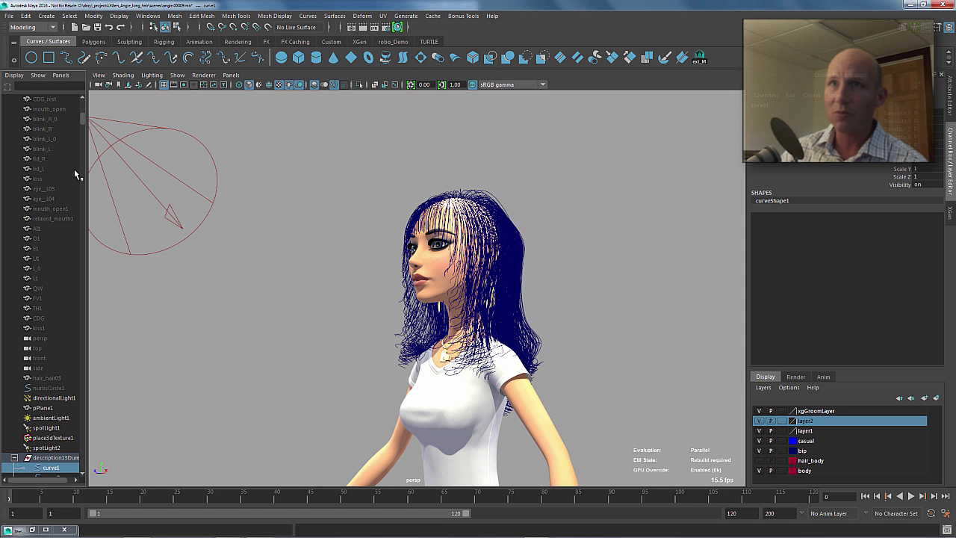
left_click_drag(80, 117, 83, 464)
left_click_drag(381, 254, 348, 265, "alt")
right_click_drag(348, 264, 418, 261, "alt")
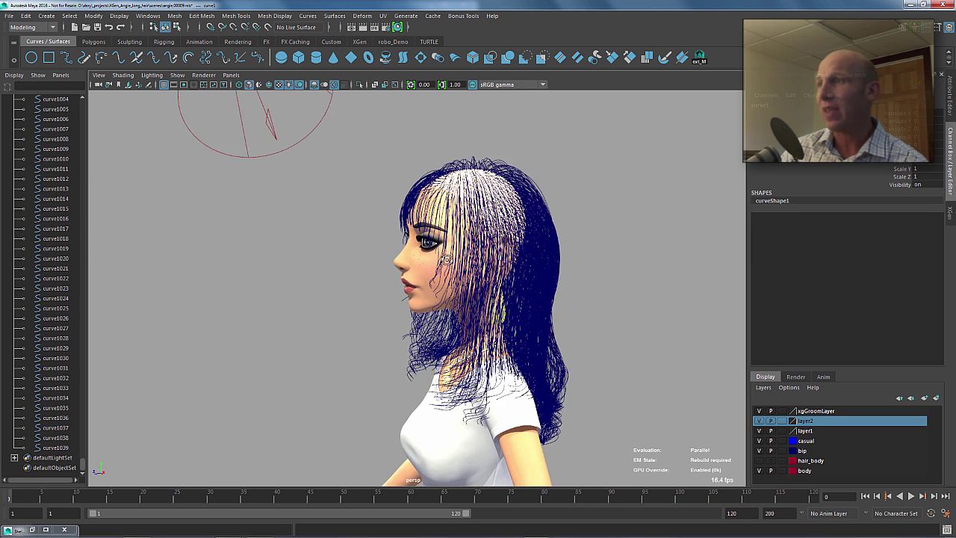
left_click_drag(419, 261, 514, 254, "alt")
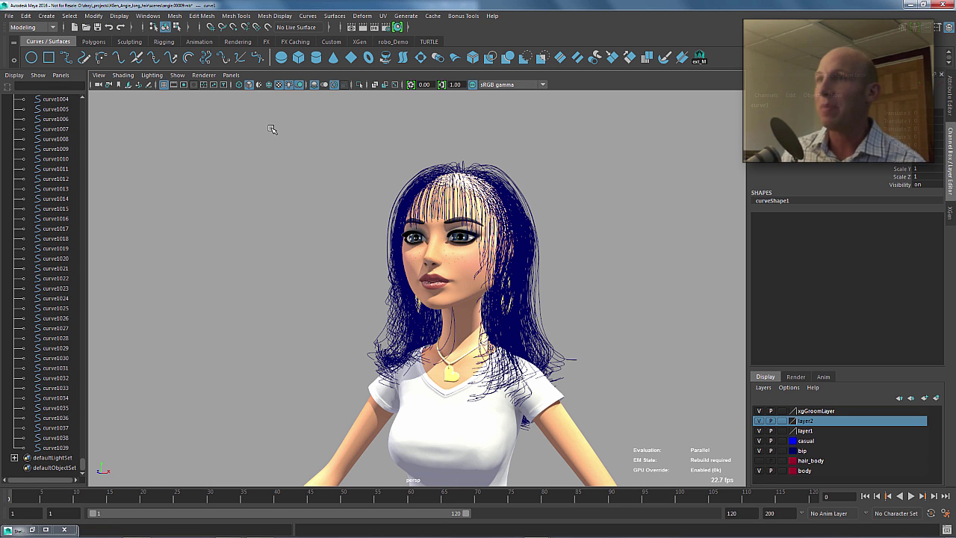
- Create a NURBS circle at the origin as the strand profile and scale it uniformly to 0.2
left_click(32, 57)
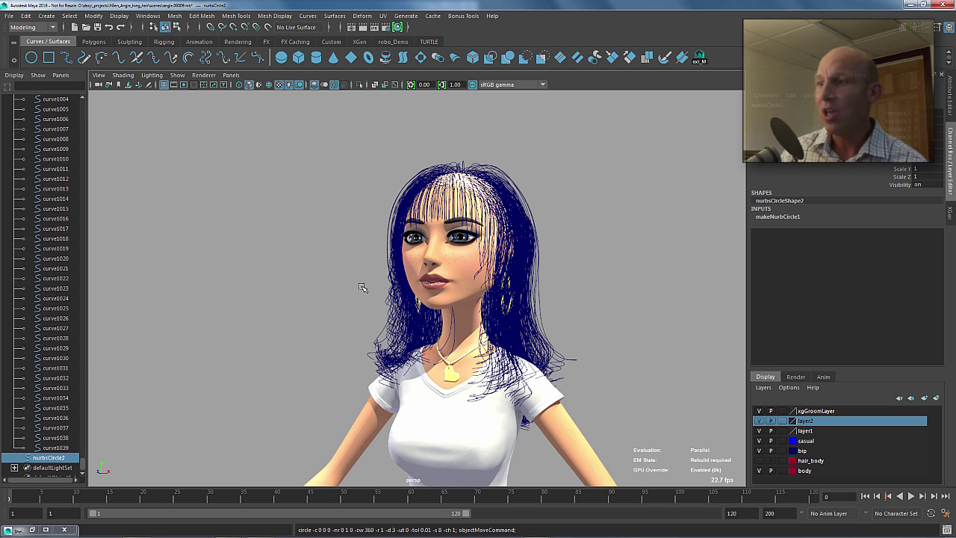
key("f")
left_click_drag(437, 316, 416, 340, "alt")
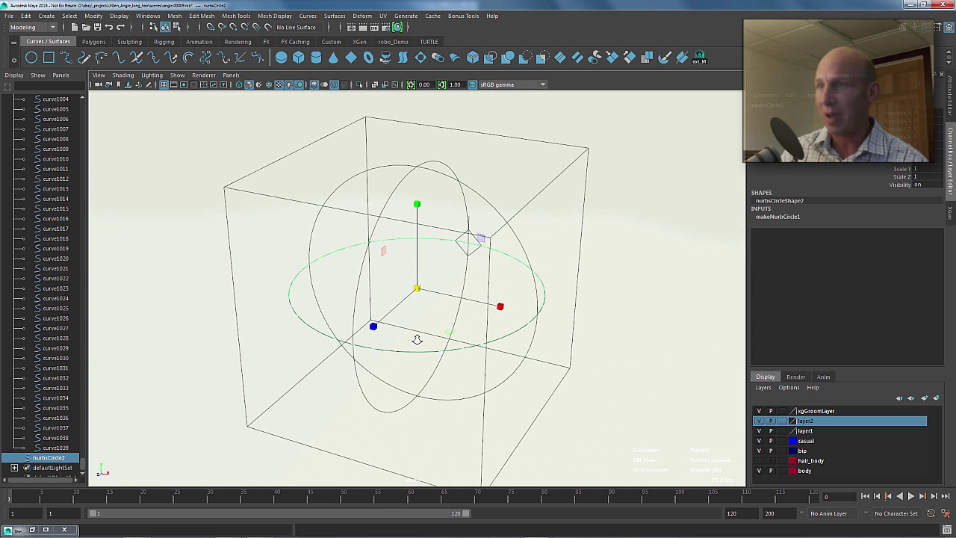
key("r")
middle_click_drag(663, 312, 544, 309)
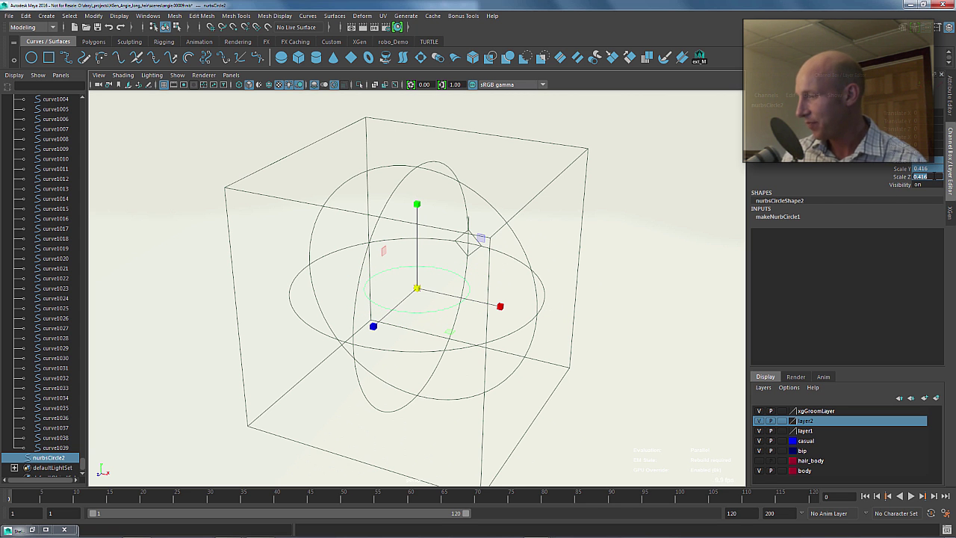
left_click_drag(397, 214, 190, 374, "alt")
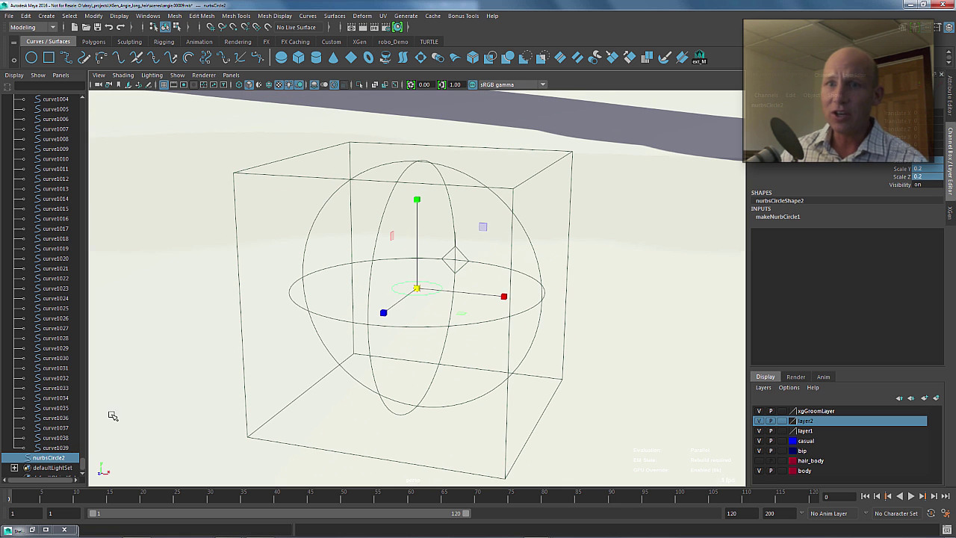
- Extrude the circle along curve1039 as a polygon tube at the path, using quads, General tessellation, Number U 8 and Number V 20
left_click(60, 448)
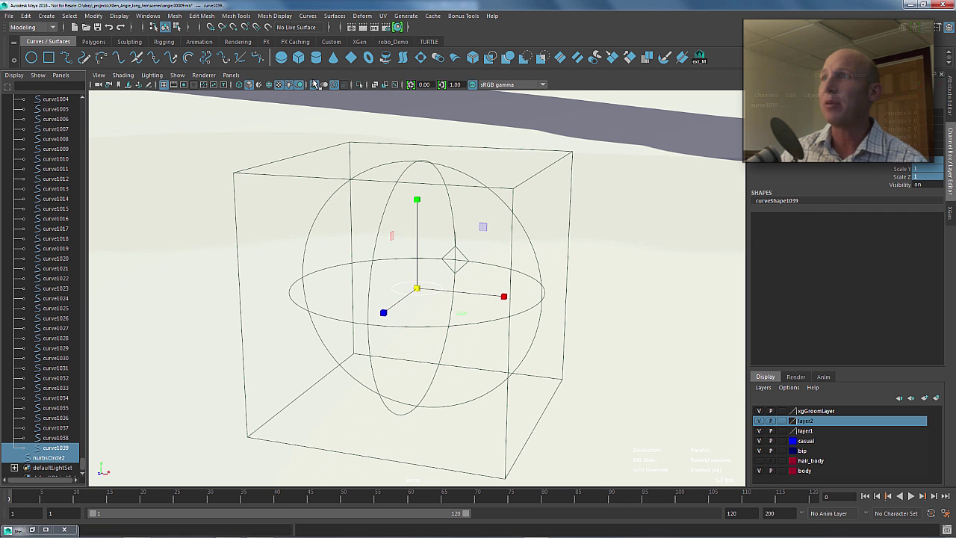
left_click(333, 16)
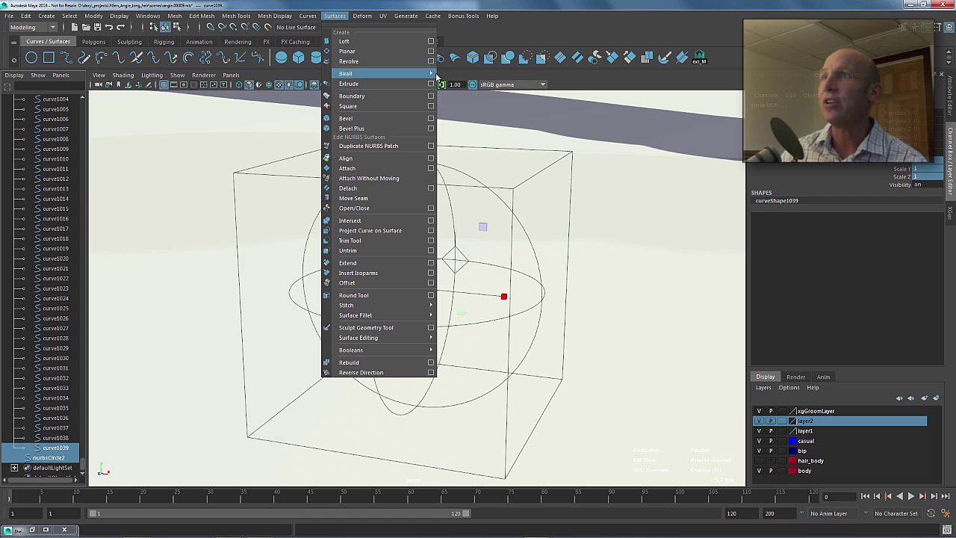
left_click(431, 84)
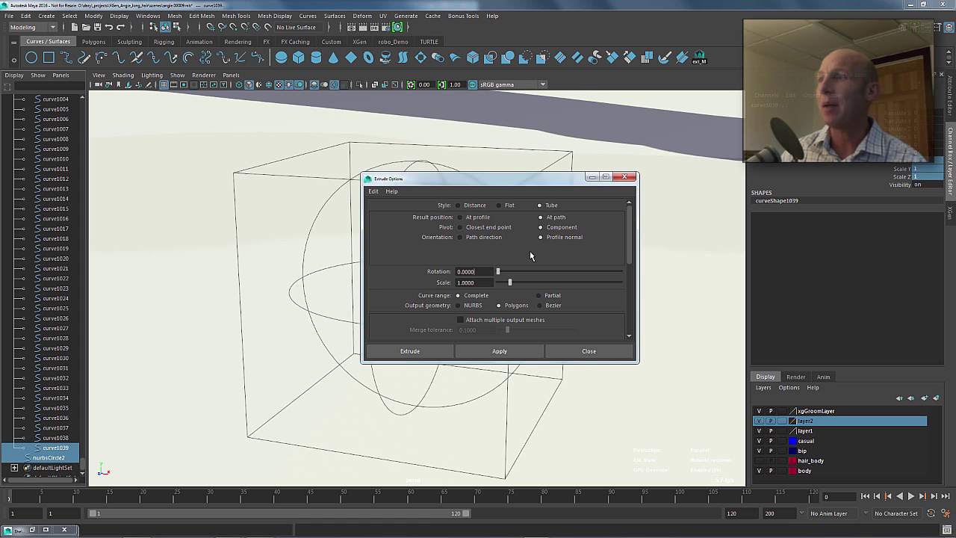
middle_click_drag(248, 176, 232, 227, "alt")
right_click_drag(258, 208, 97, 187, "alt")
right_click_drag(306, 177, 200, 149, "alt")
middle_click_drag(321, 150, 297, 266, "alt")
middle_click_drag(351, 112, 328, 418, "alt")
left_click_drag(328, 419, 249, 377, "alt")
left_click_drag(295, 407, 291, 389, "alt")
middle_click_drag(291, 389, 340, 352, "alt")
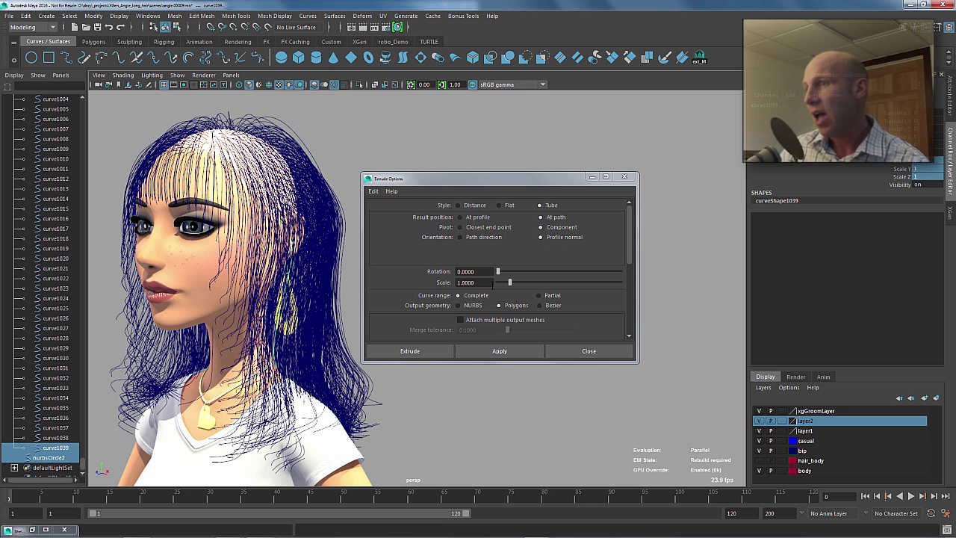
left_click(499, 305)
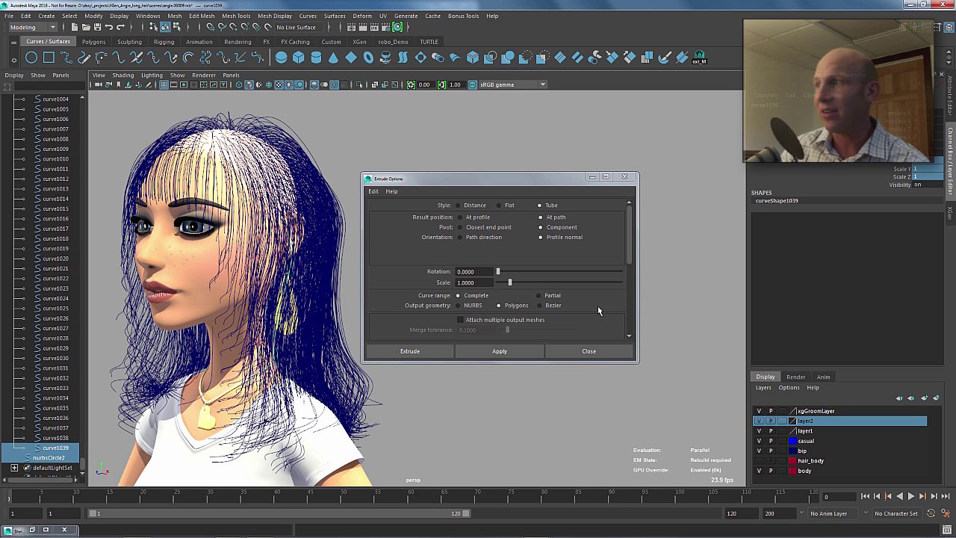
left_click_drag(625, 258, 621, 309)
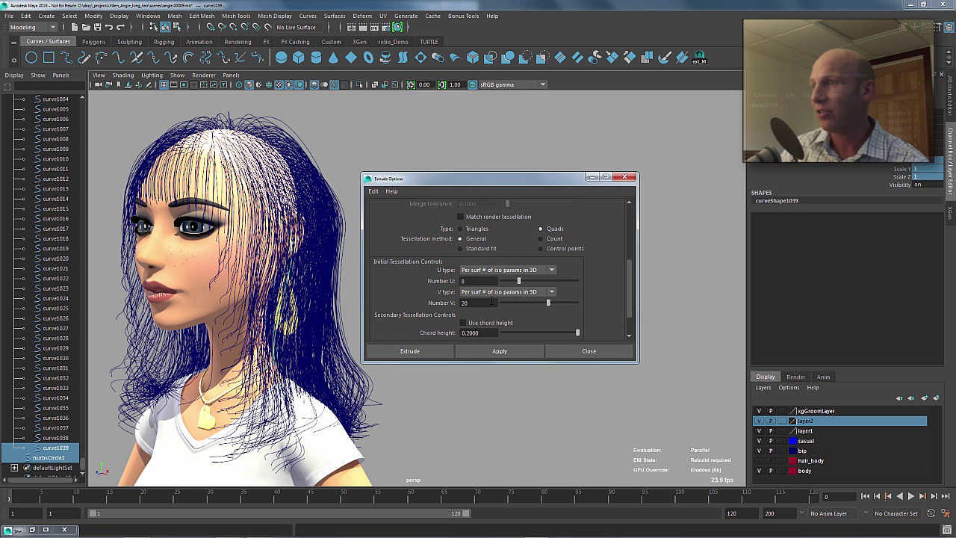
left_click(497, 351)
- Hide NURBS curves in the perspective view so the extruded polygon strand beside the ear can be seen on its own
left_click_drag(336, 328, 277, 321, "alt")
left_click(304, 328)
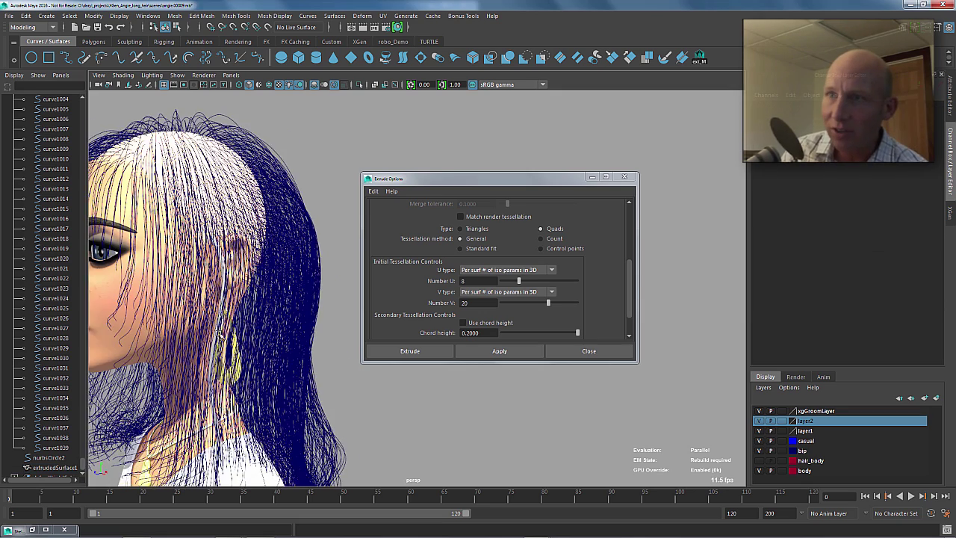
scroll(299, 325, "up", 6)
key("space")
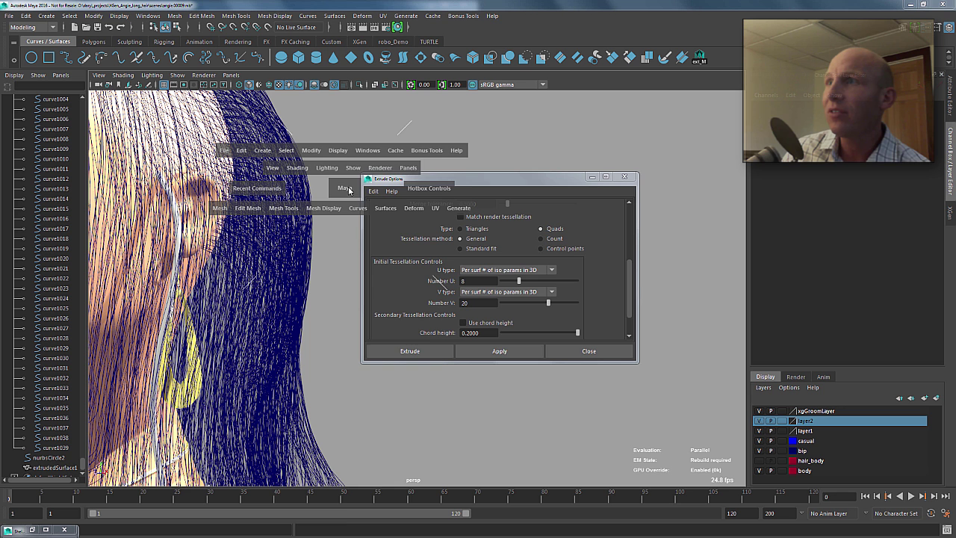
left_click(355, 168)
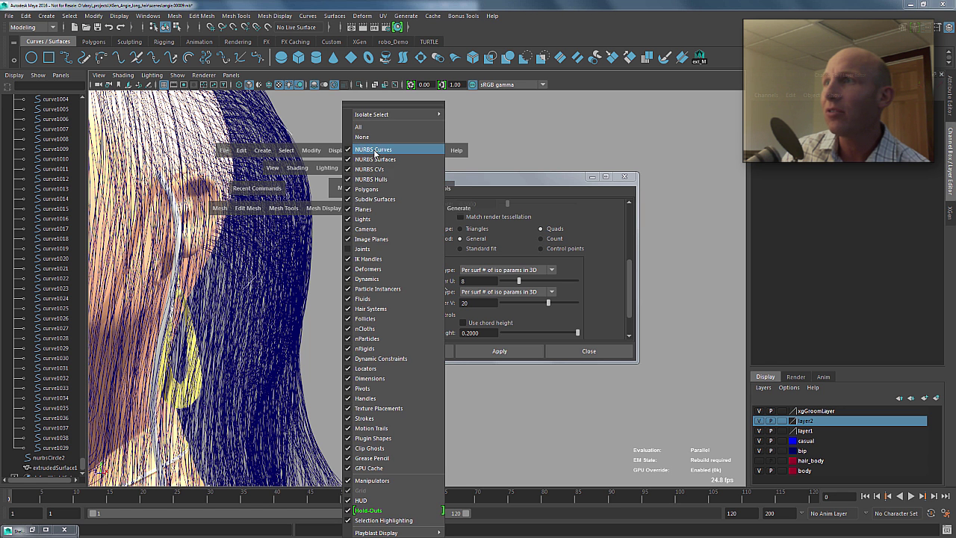
left_click(374, 150)
left_click_drag(221, 244, 186, 229, "alt")
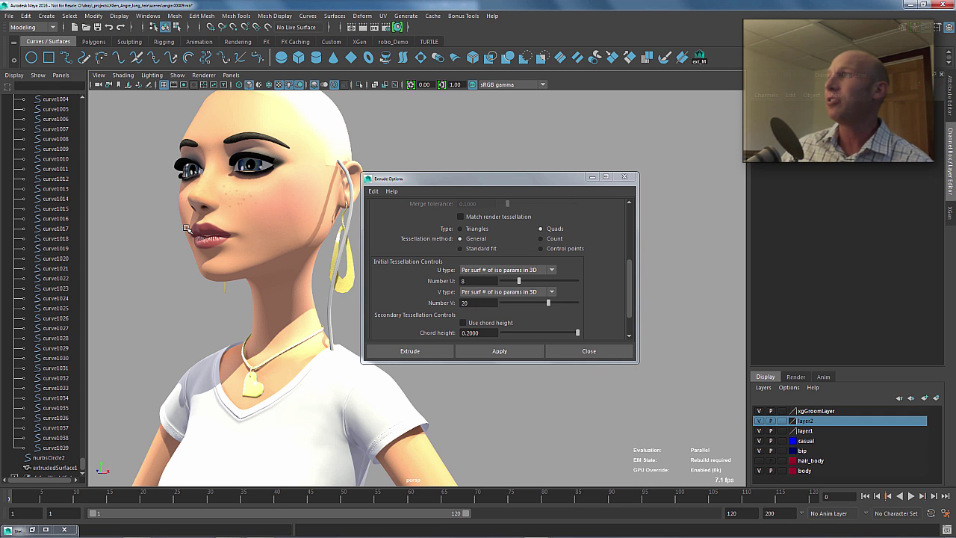
- View the ext_M shelf button's MEL command and examine the extrude command logged in the Script Editor, including its circle and curve arguments
right_click(699, 57)
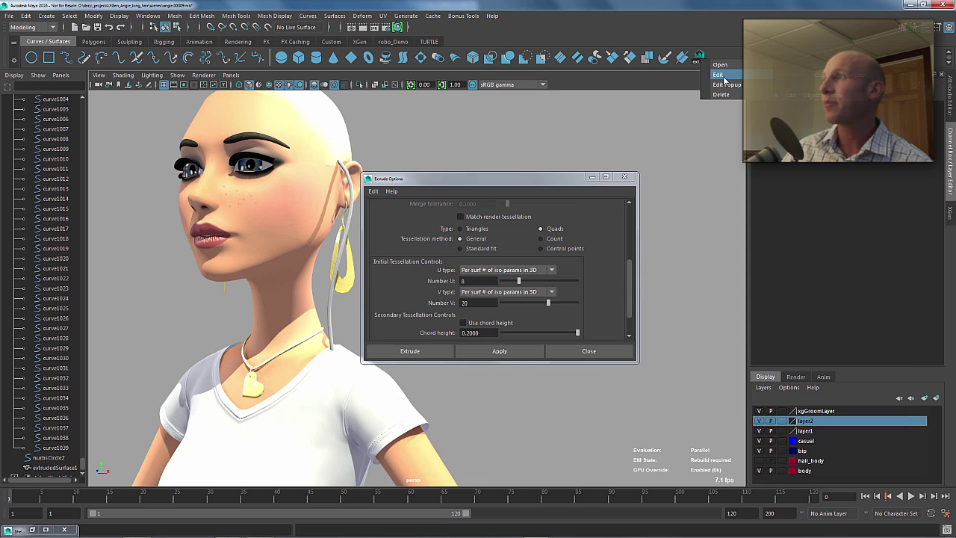
left_click(718, 74)
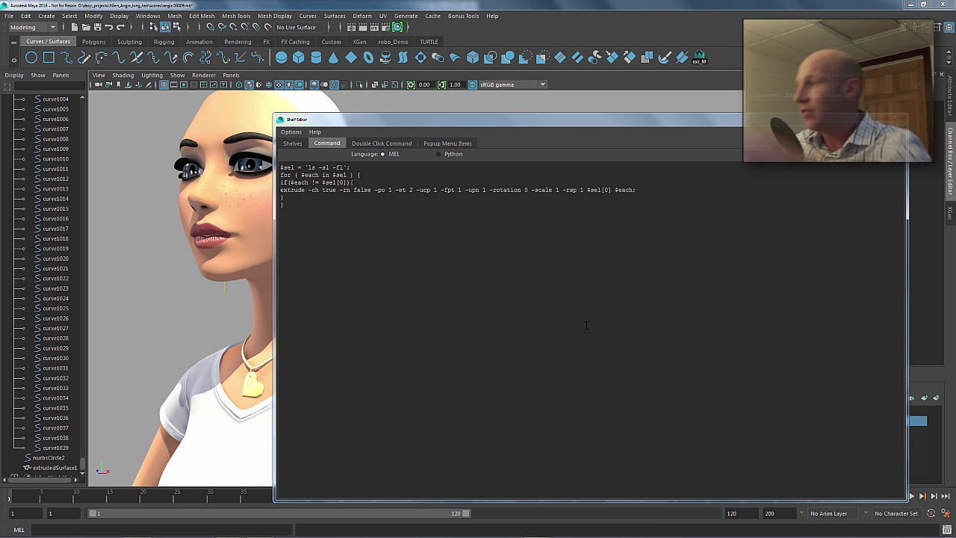
left_click(946, 529)
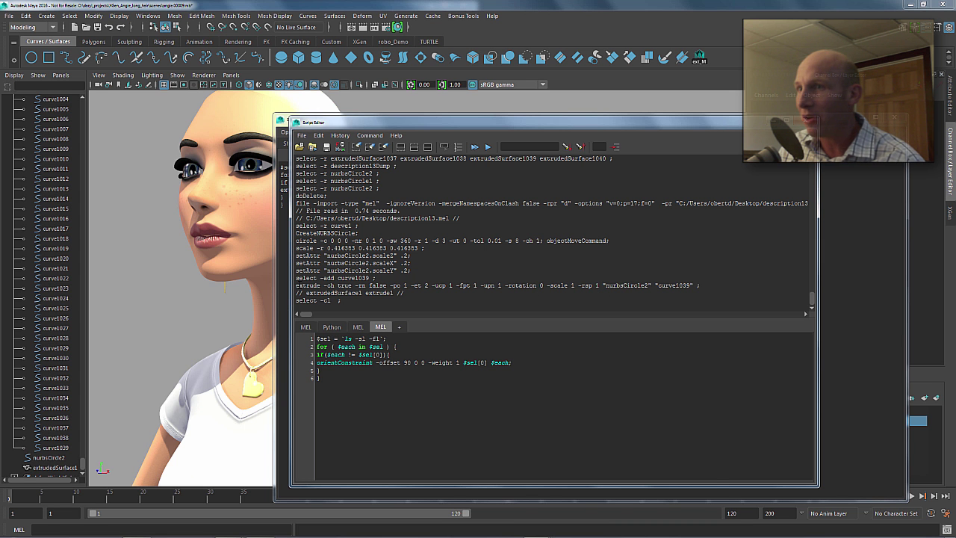
left_click_drag(297, 286, 691, 285)
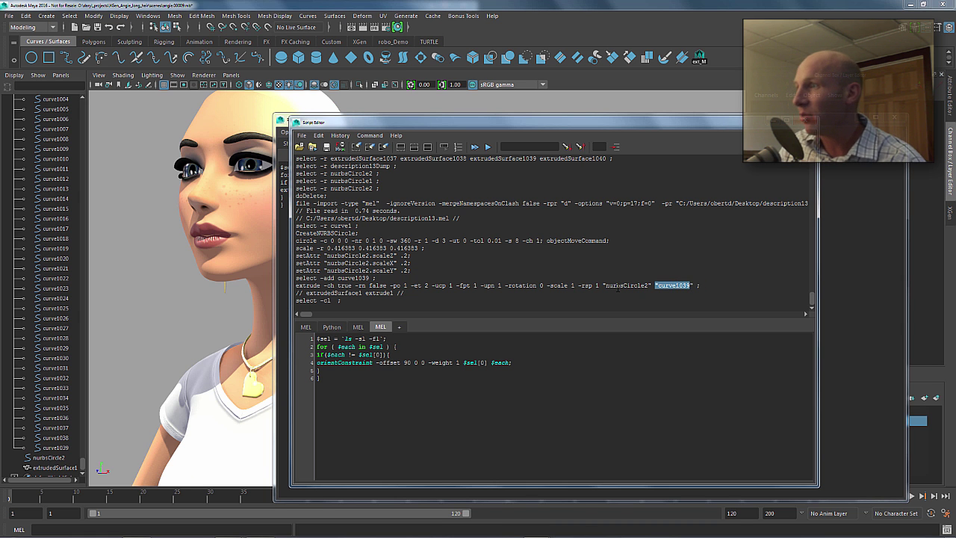
left_click_drag(624, 122, 415, 89)
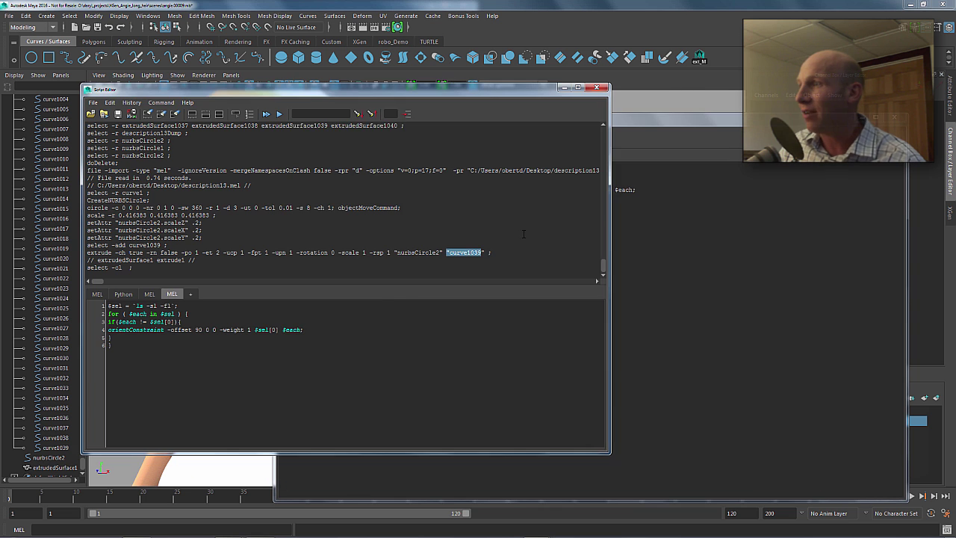
- Examine the $sel[0] argument in the ext_M loop script, and put away the Shelf Editor, Script Editor and Extrude Options windows
left_click(675, 307)
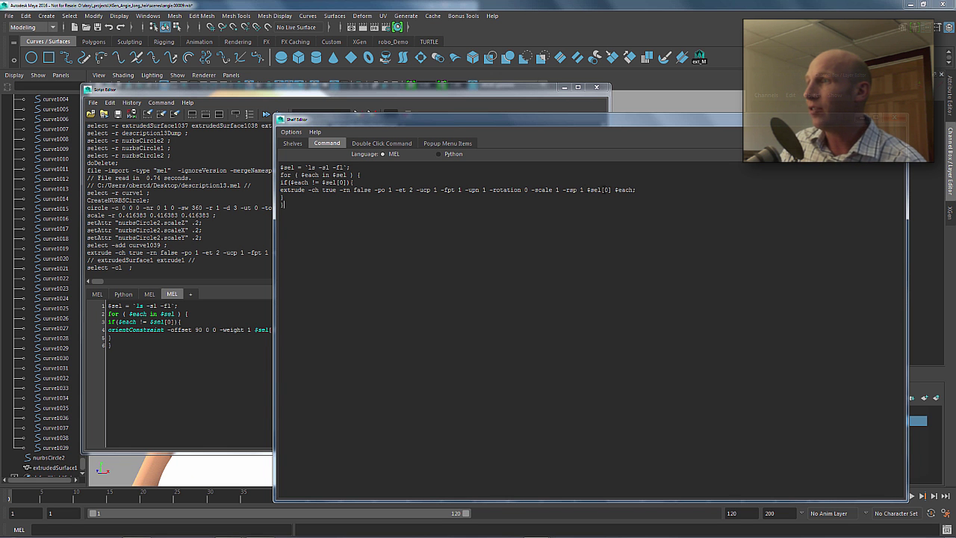
left_click_drag(587, 190, 610, 190)
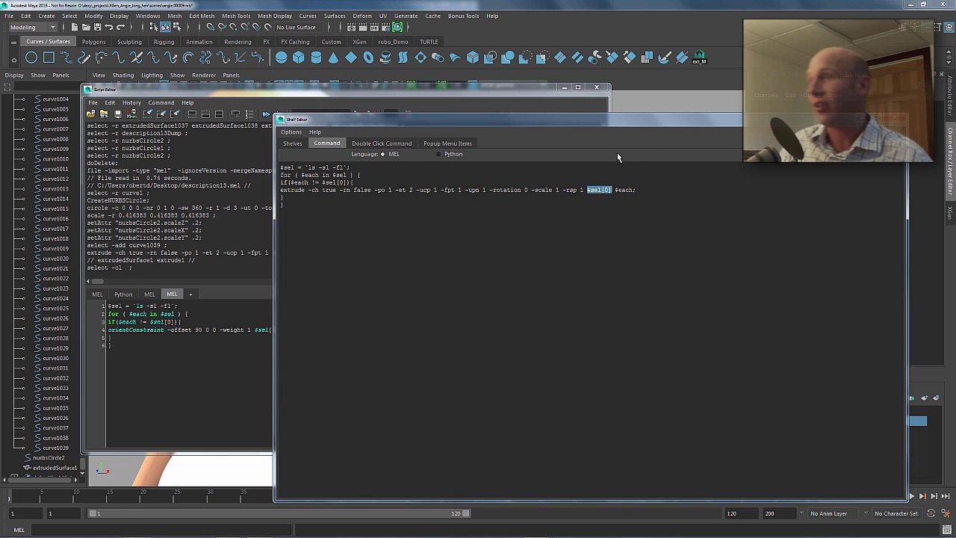
left_click(861, 118)
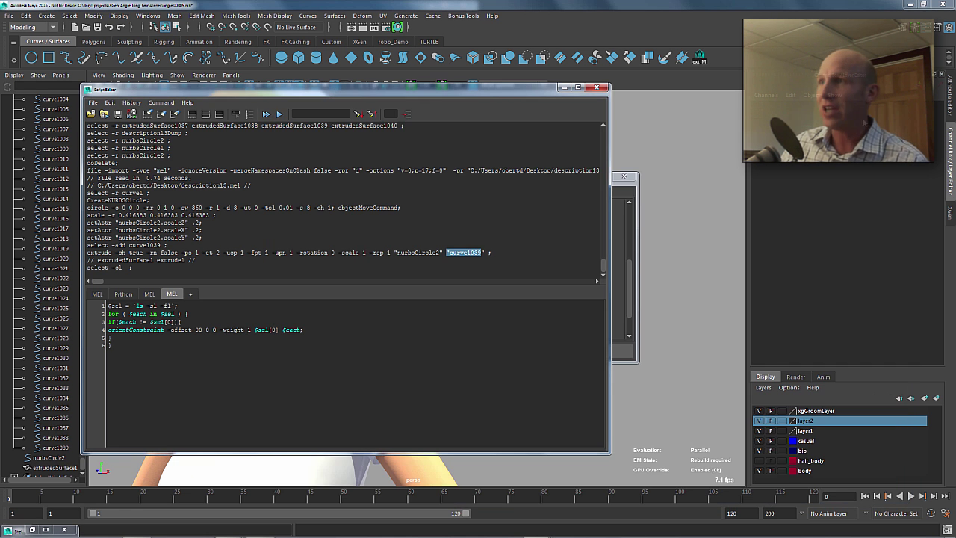
left_click(565, 87)
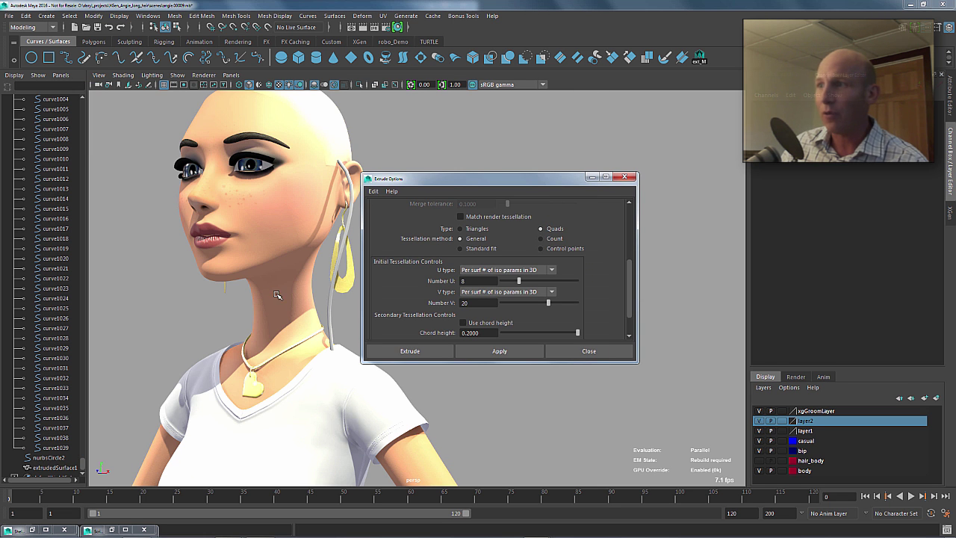
left_click(588, 351)
left_click(50, 457)
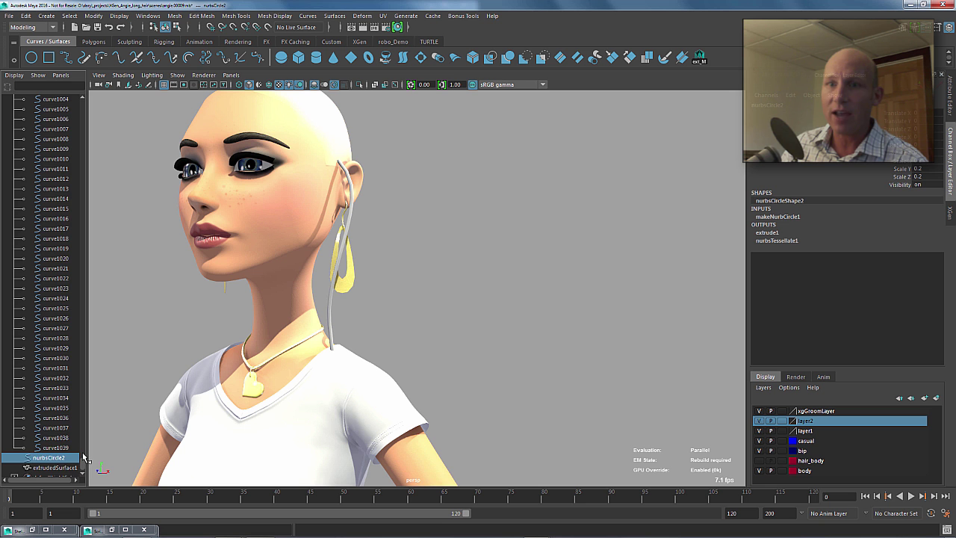
scroll(84, 457, "down", 1)
mouse_move(83, 460)
left_mouse_down()
mouse_move(90, 129)
mouse_move(73, 378)
mouse_move(74, 458)
mouse_move(87, 469)
left_mouse_up()
left_click(50, 188)
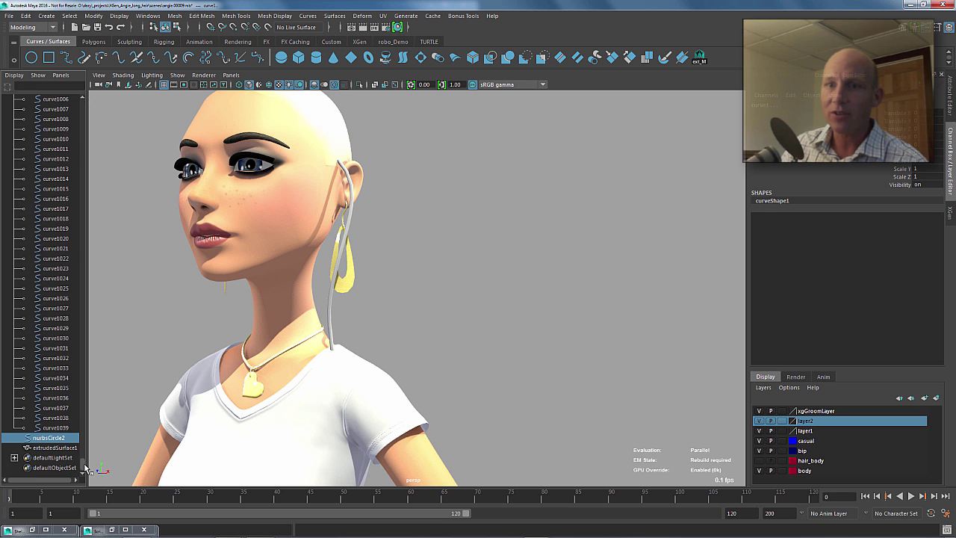
left_click(60, 433)
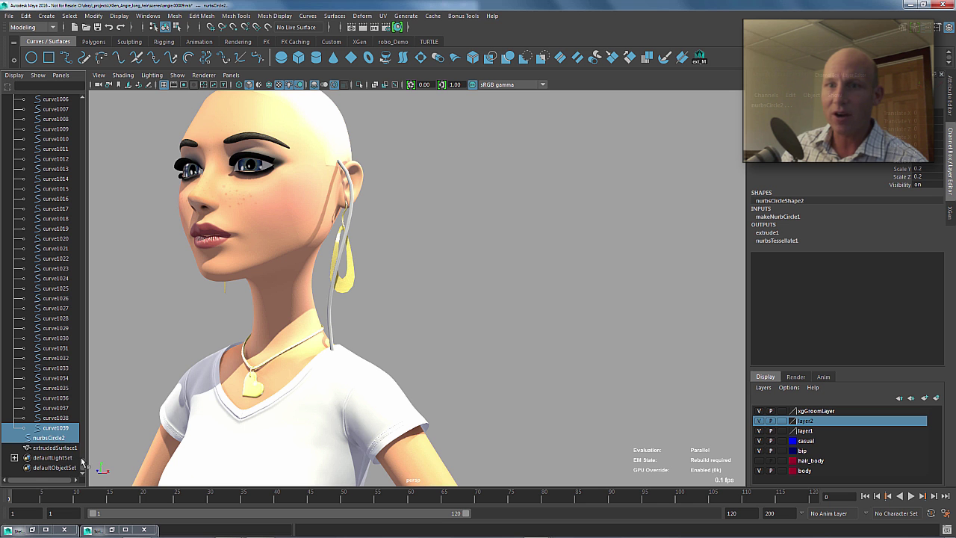
scroll(83, 437, "up", 5)
left_click_drag(83, 433, 87, 122)
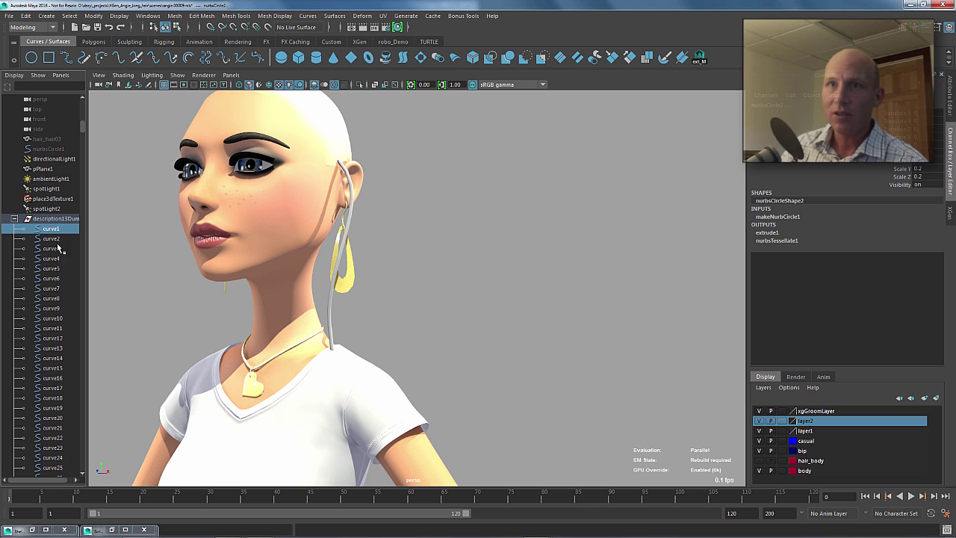
- Select nurbsCircle2 first, add all hair curves from curve1039 to curve1, and run the ext_M script to extrude the circle along each
left_click_drag(83, 128, 89, 475)
left_click(51, 439)
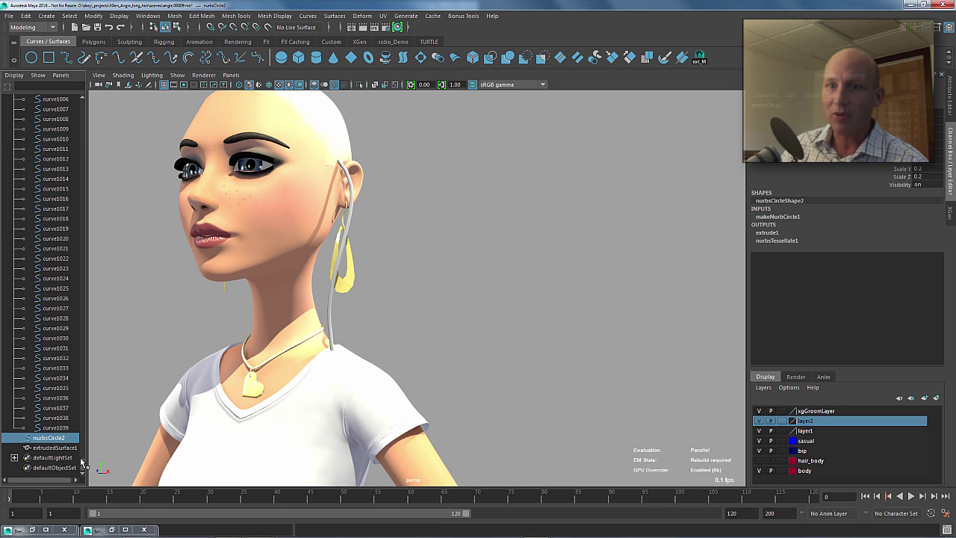
left_click(52, 428)
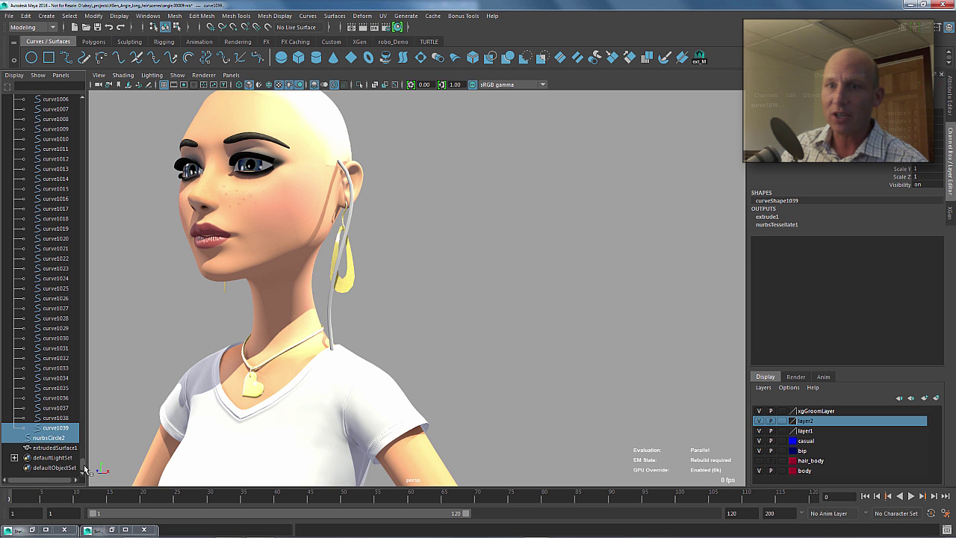
left_click_drag(82, 466, 89, 121)
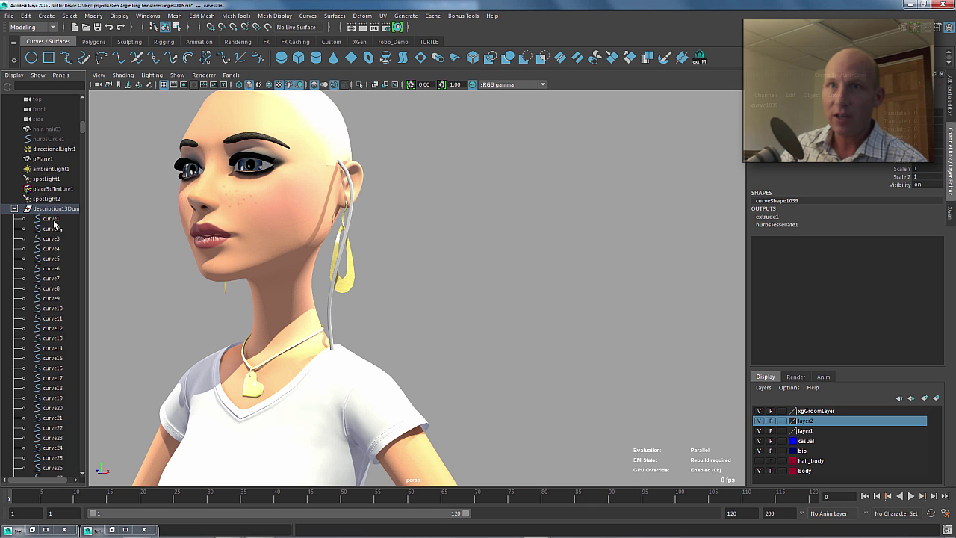
left_click(54, 220, "shift")
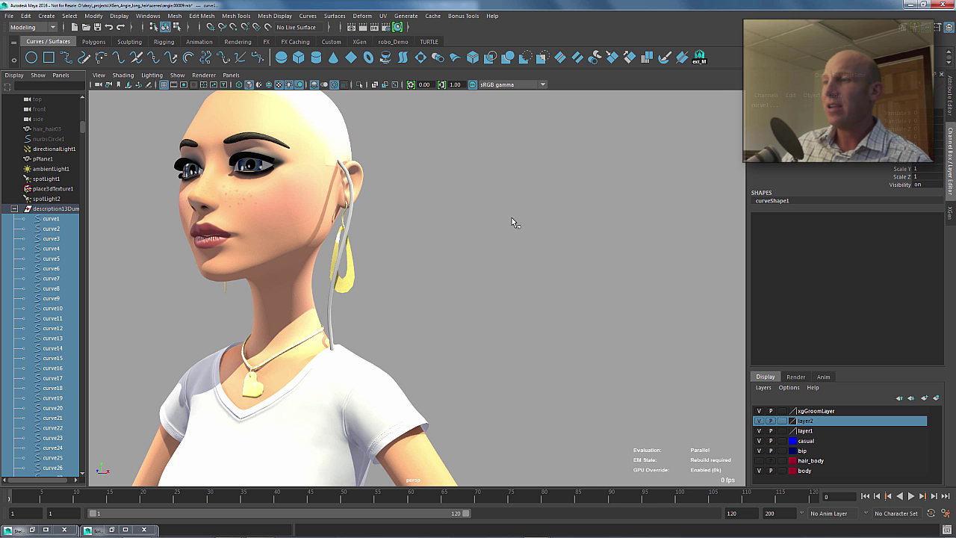
left_click(479, 247)
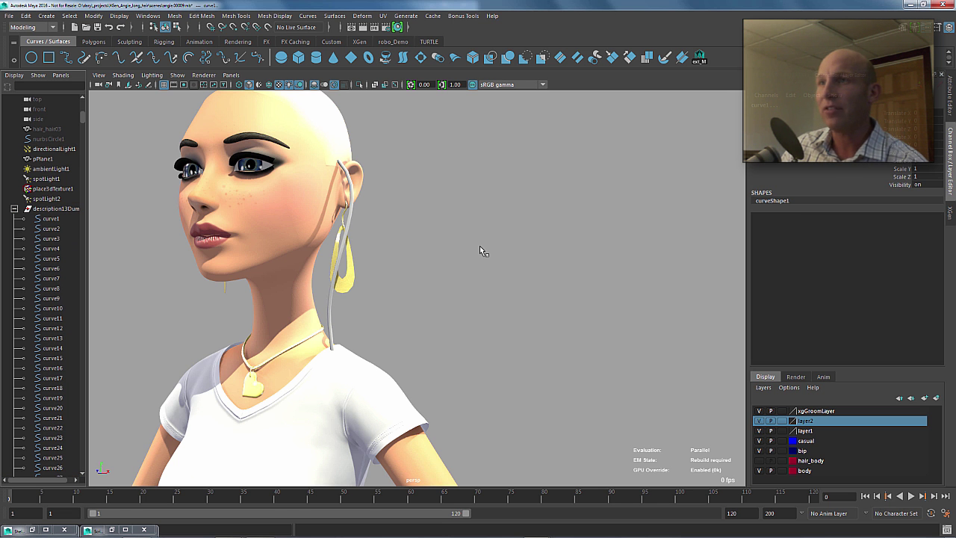
left_click_drag(508, 247, 481, 251, "alt")
- Set the scale of the profile circle nurbsCircle2 to 0.1 to thin all the extruded hair strands
left_click_drag(83, 114, 84, 289)
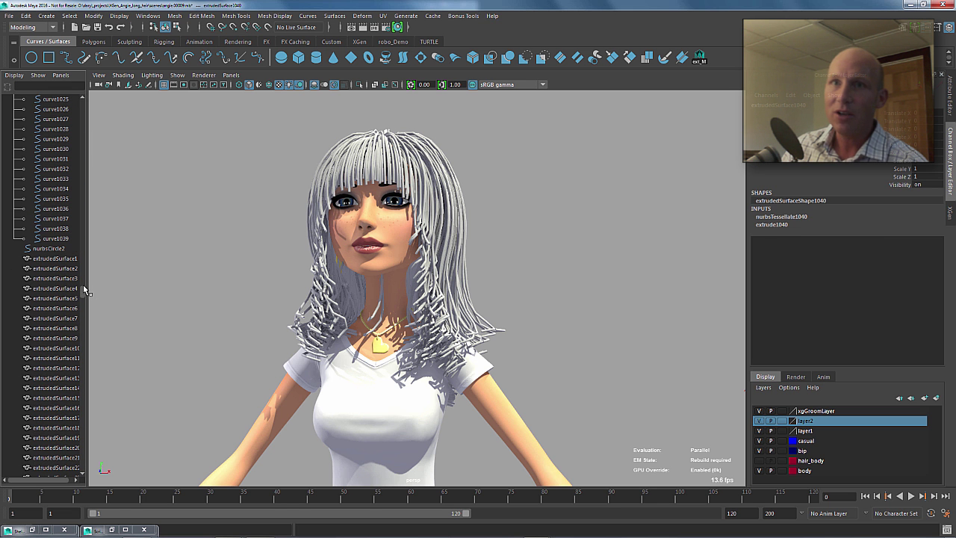
left_click(48, 248)
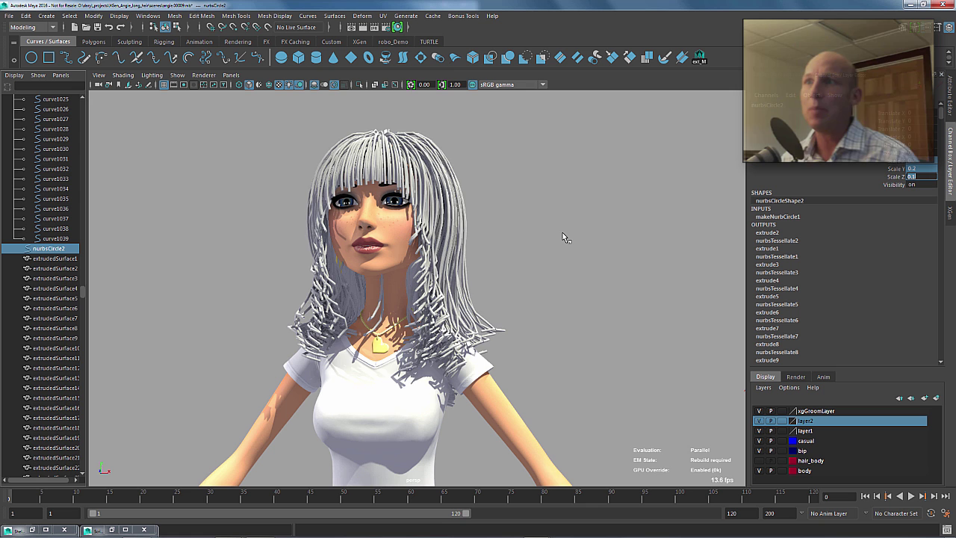
key("Return")
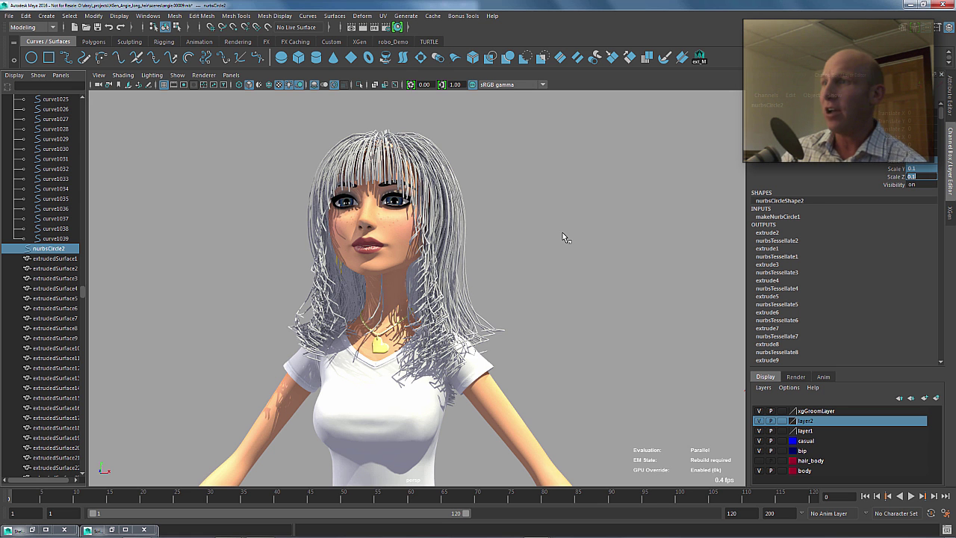
left_click(560, 232)
mouse_move(518, 228)
left_mouse_down("alt")
mouse_move(480, 221)
mouse_move(508, 234)
mouse_move(474, 231)
mouse_move(530, 232)
left_mouse_up("alt")
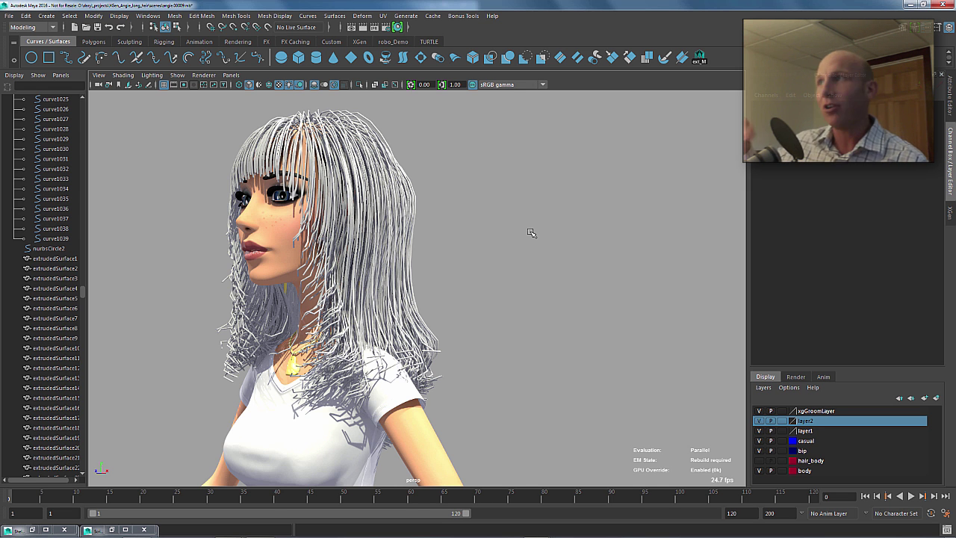
- Reopen the ext_M shelf button's MEL command in the Shelf Editor
right_click(702, 61)
left_click(728, 75)
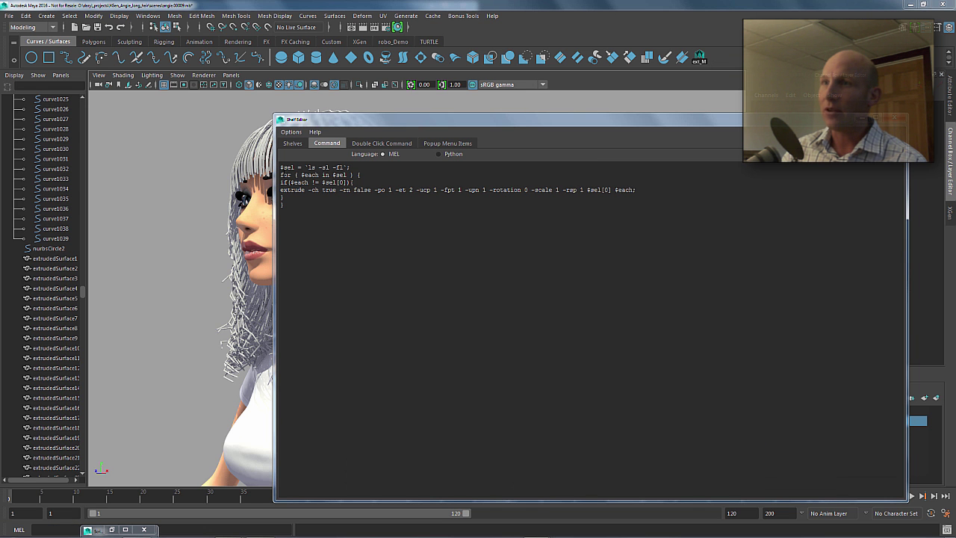